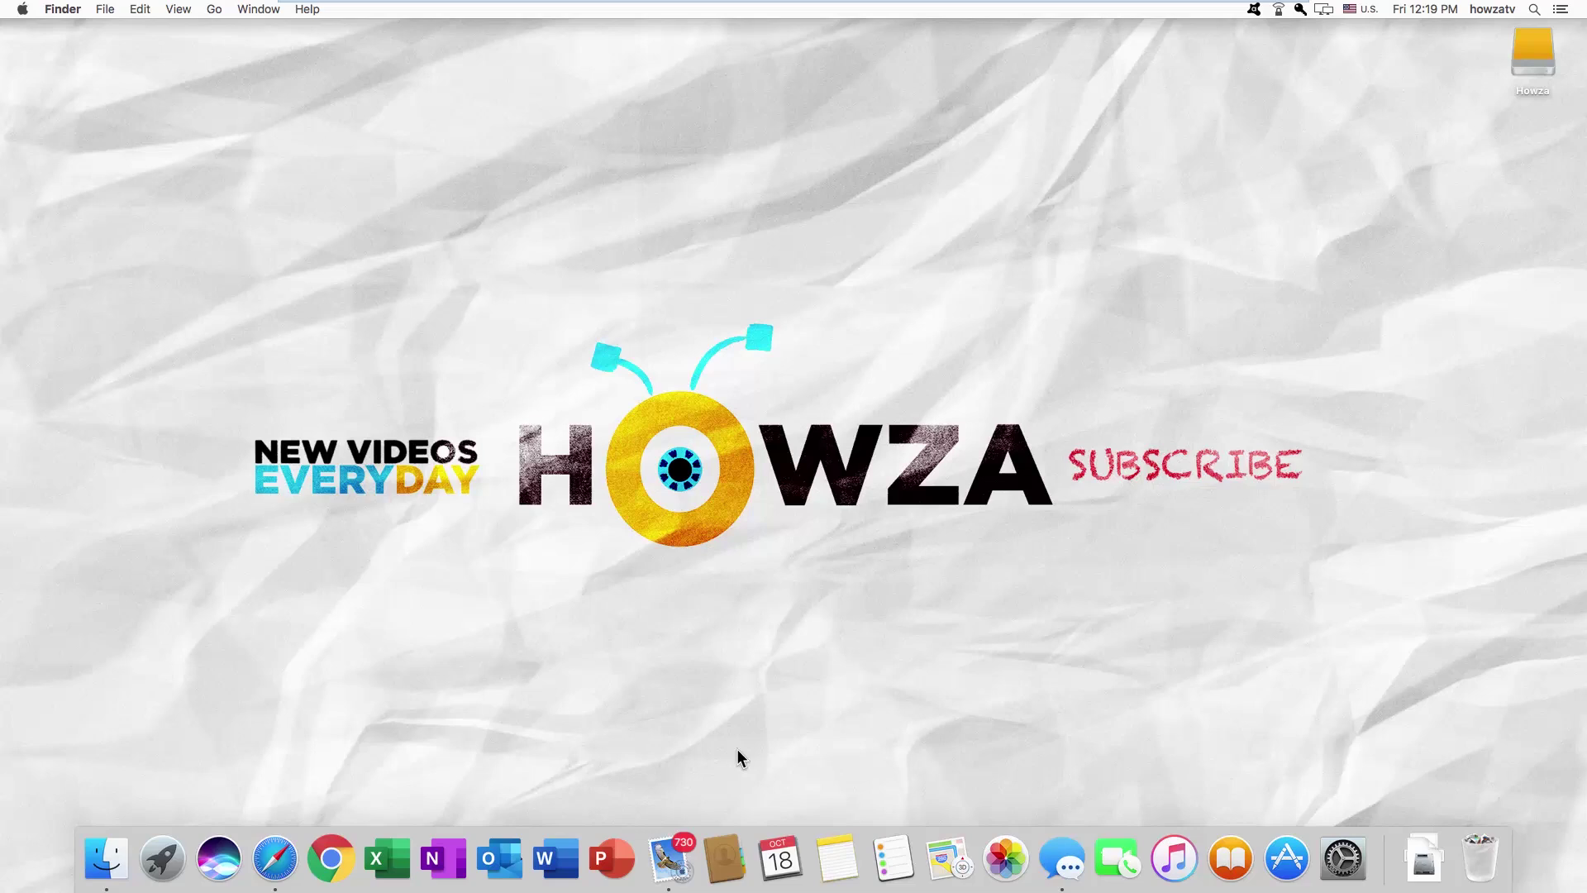
Launch Safari, go to amazon.com, and open the Your Account page.
click(274, 859)
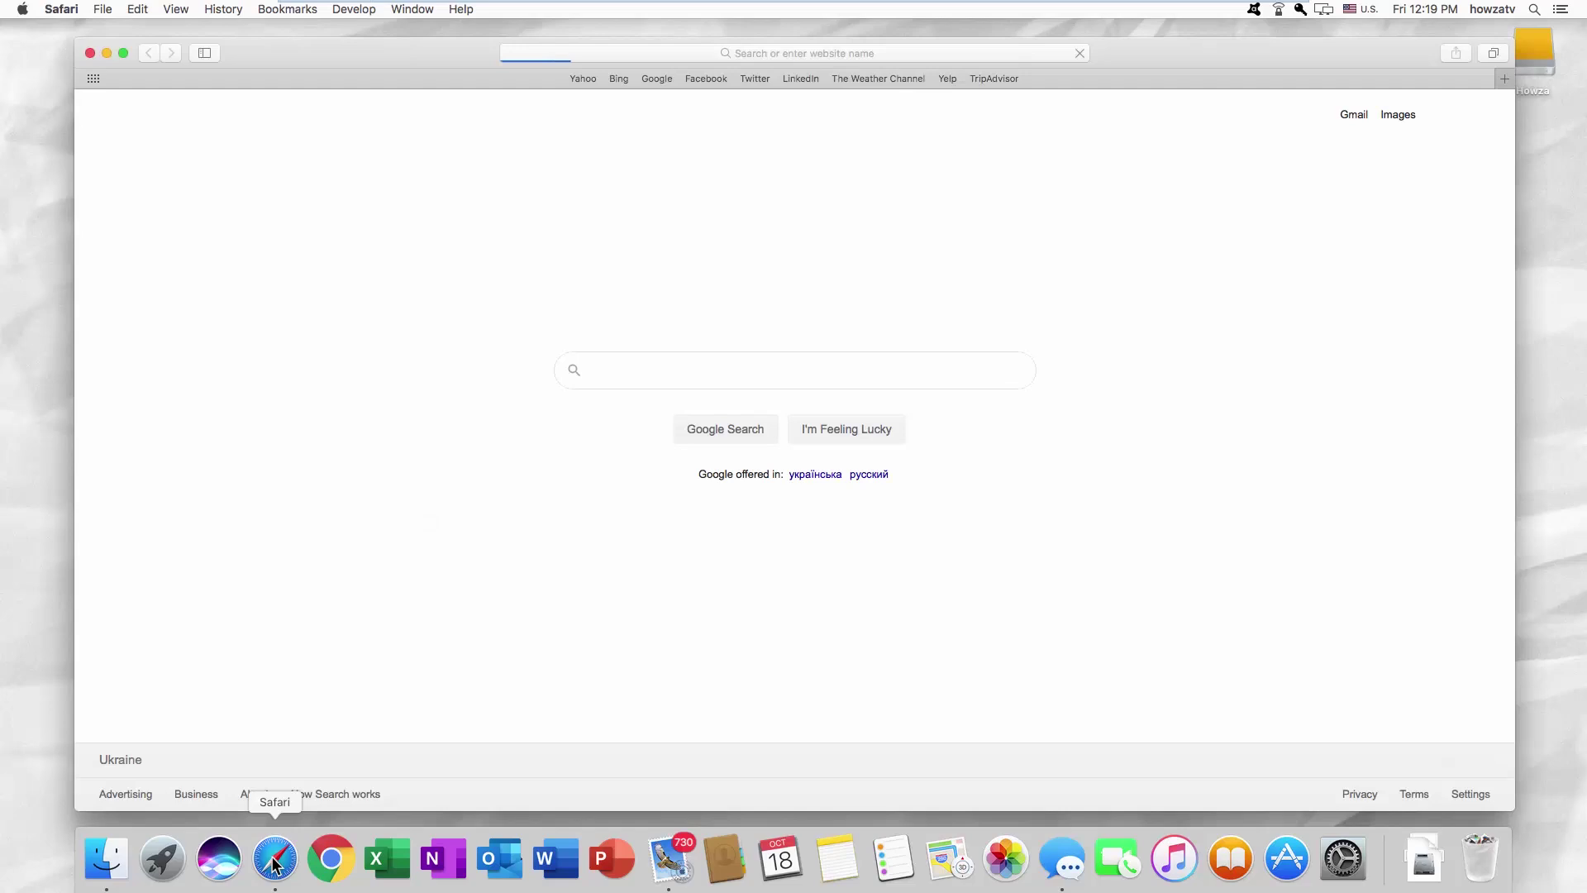
click(123, 57)
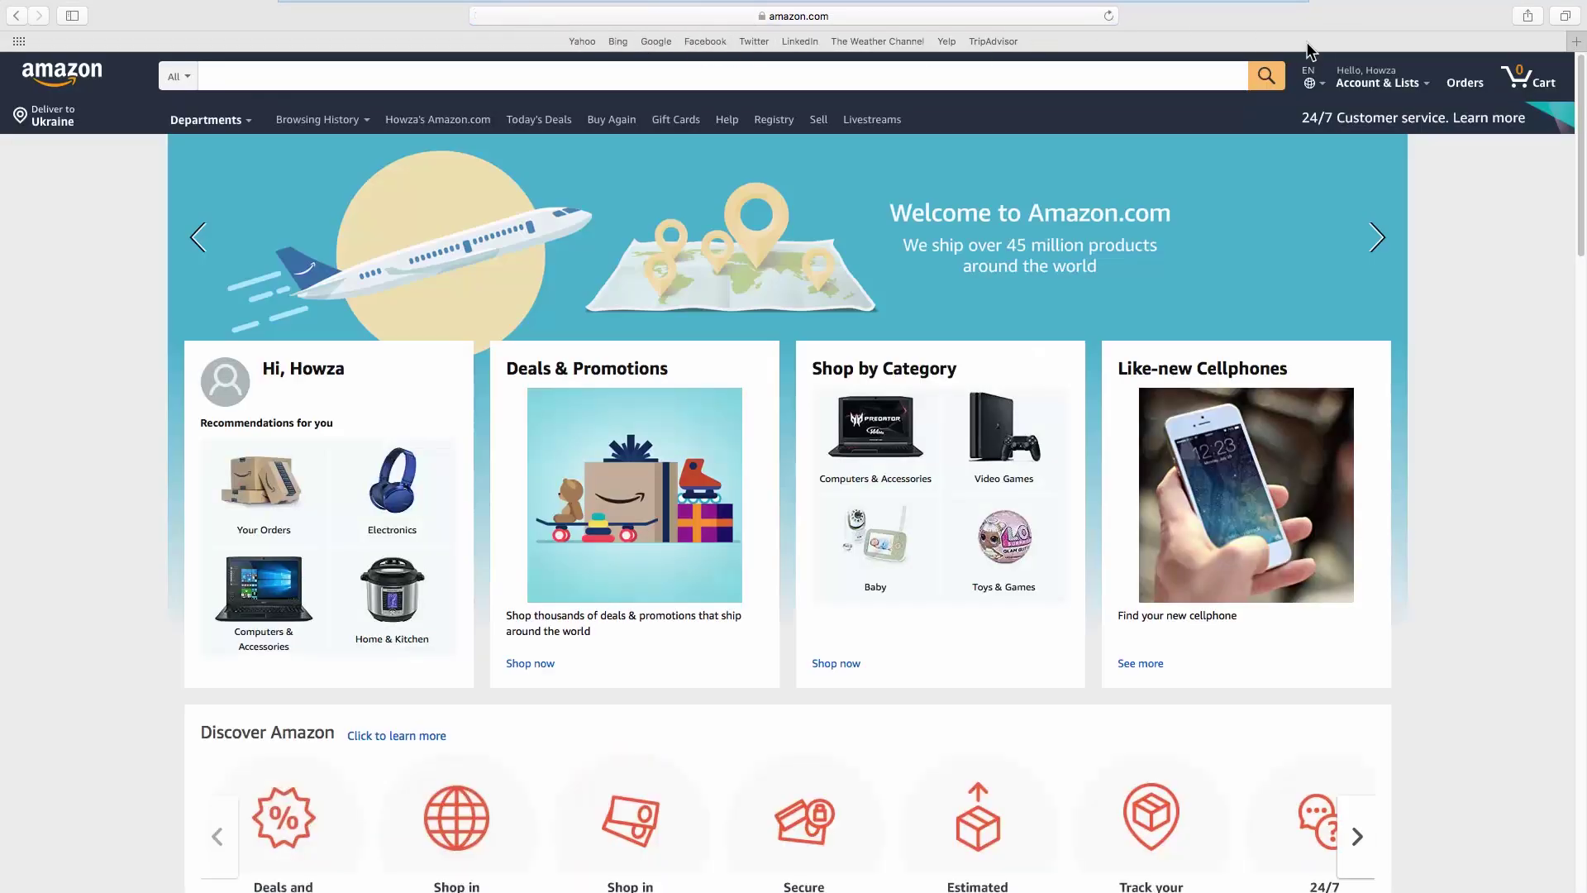
mouse_move(1380, 77)
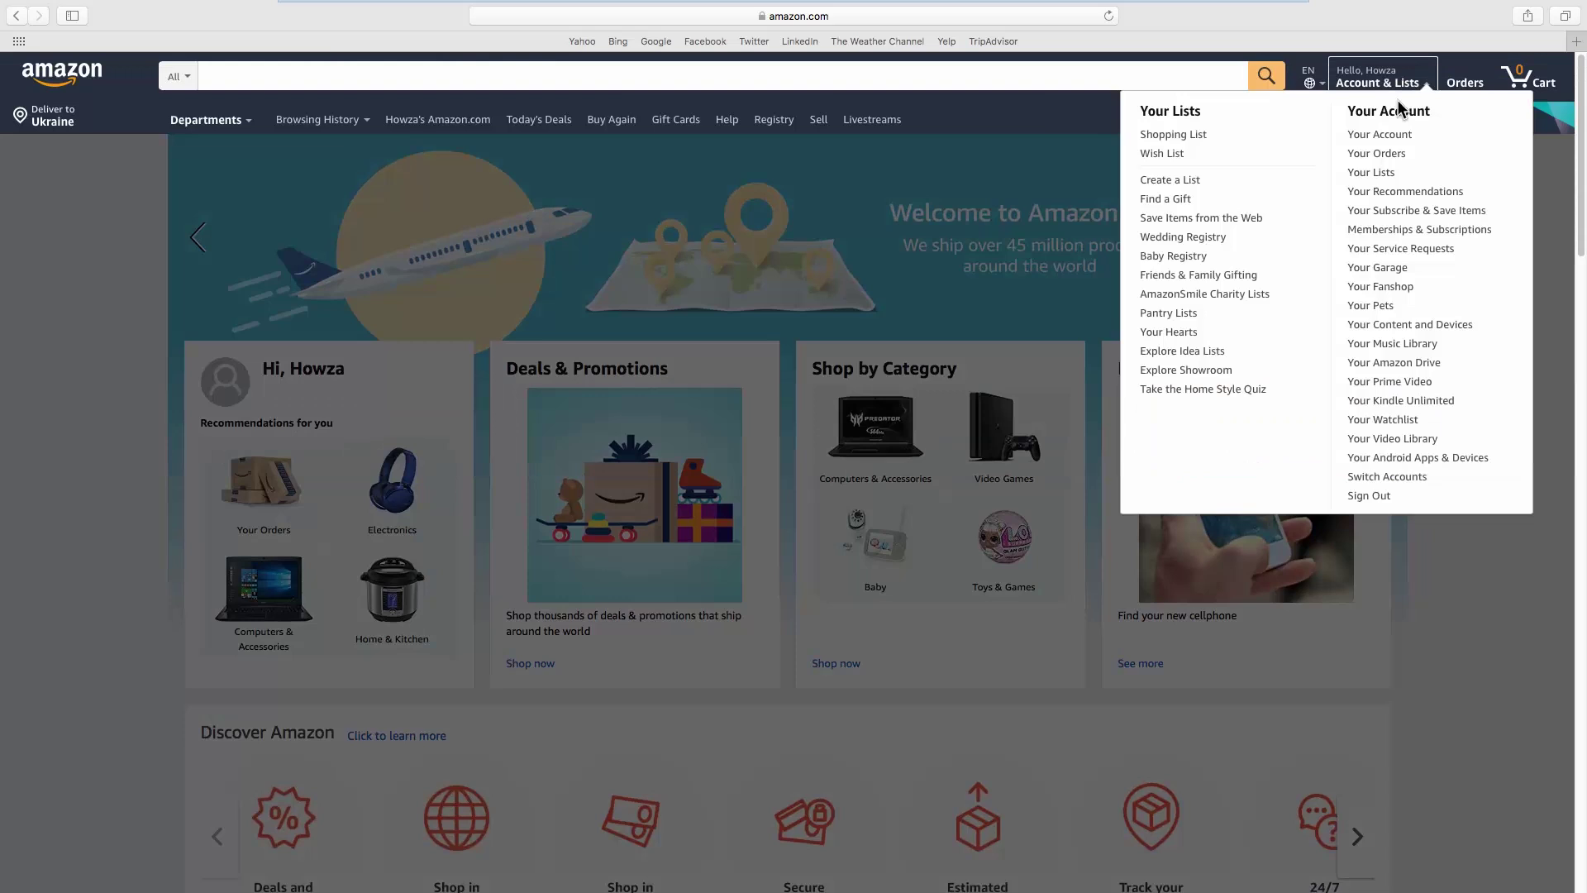
click(1389, 112)
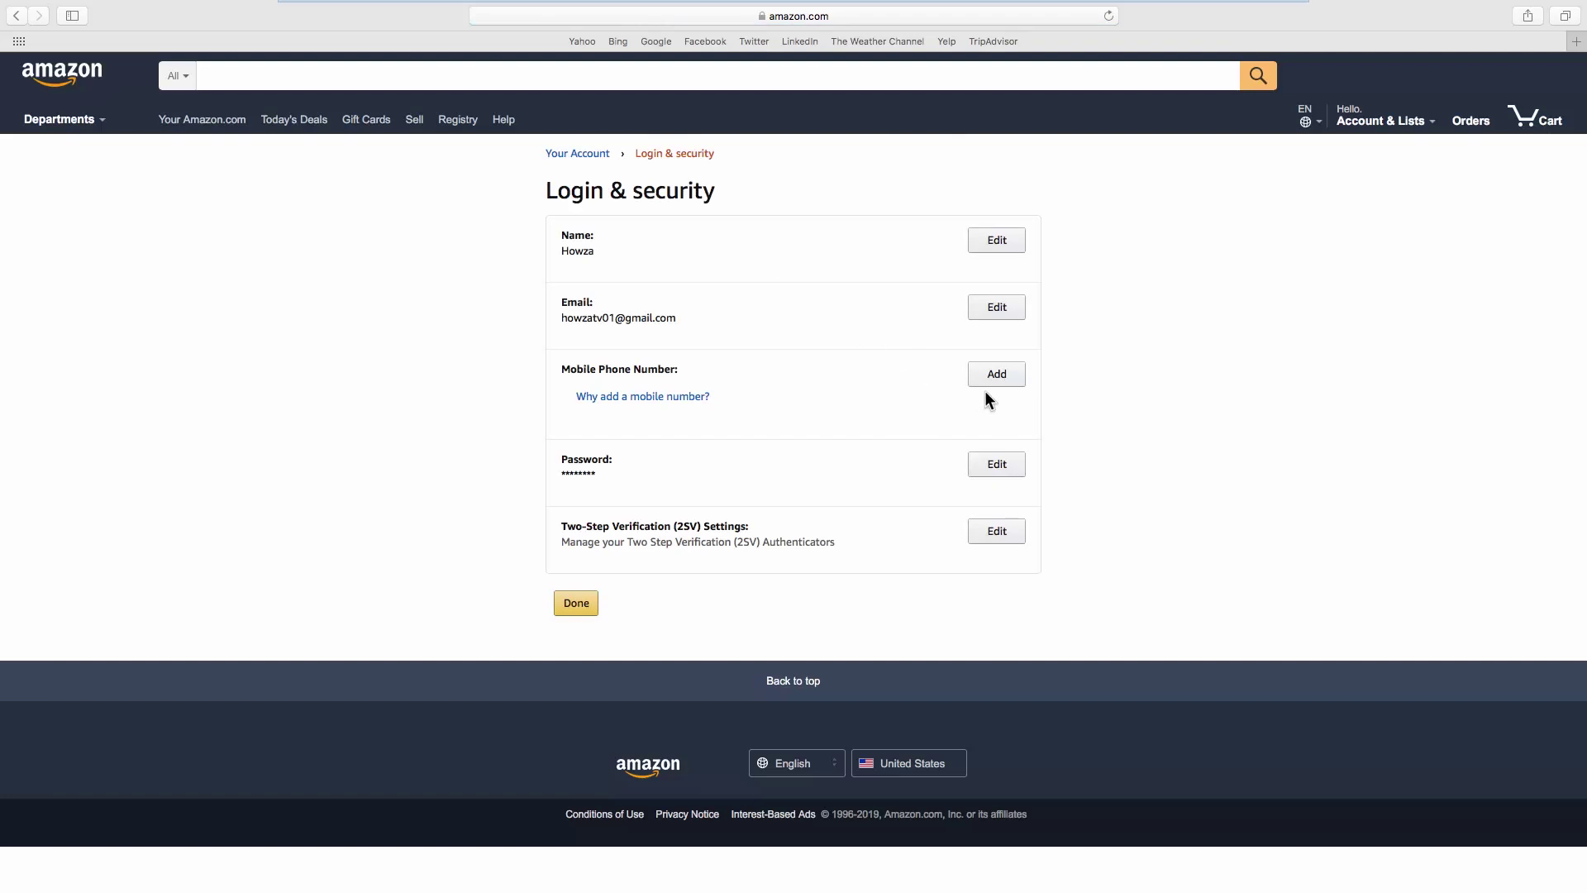
Start adding a mobile number with the Ukraine +380 country code.
click(1004, 389)
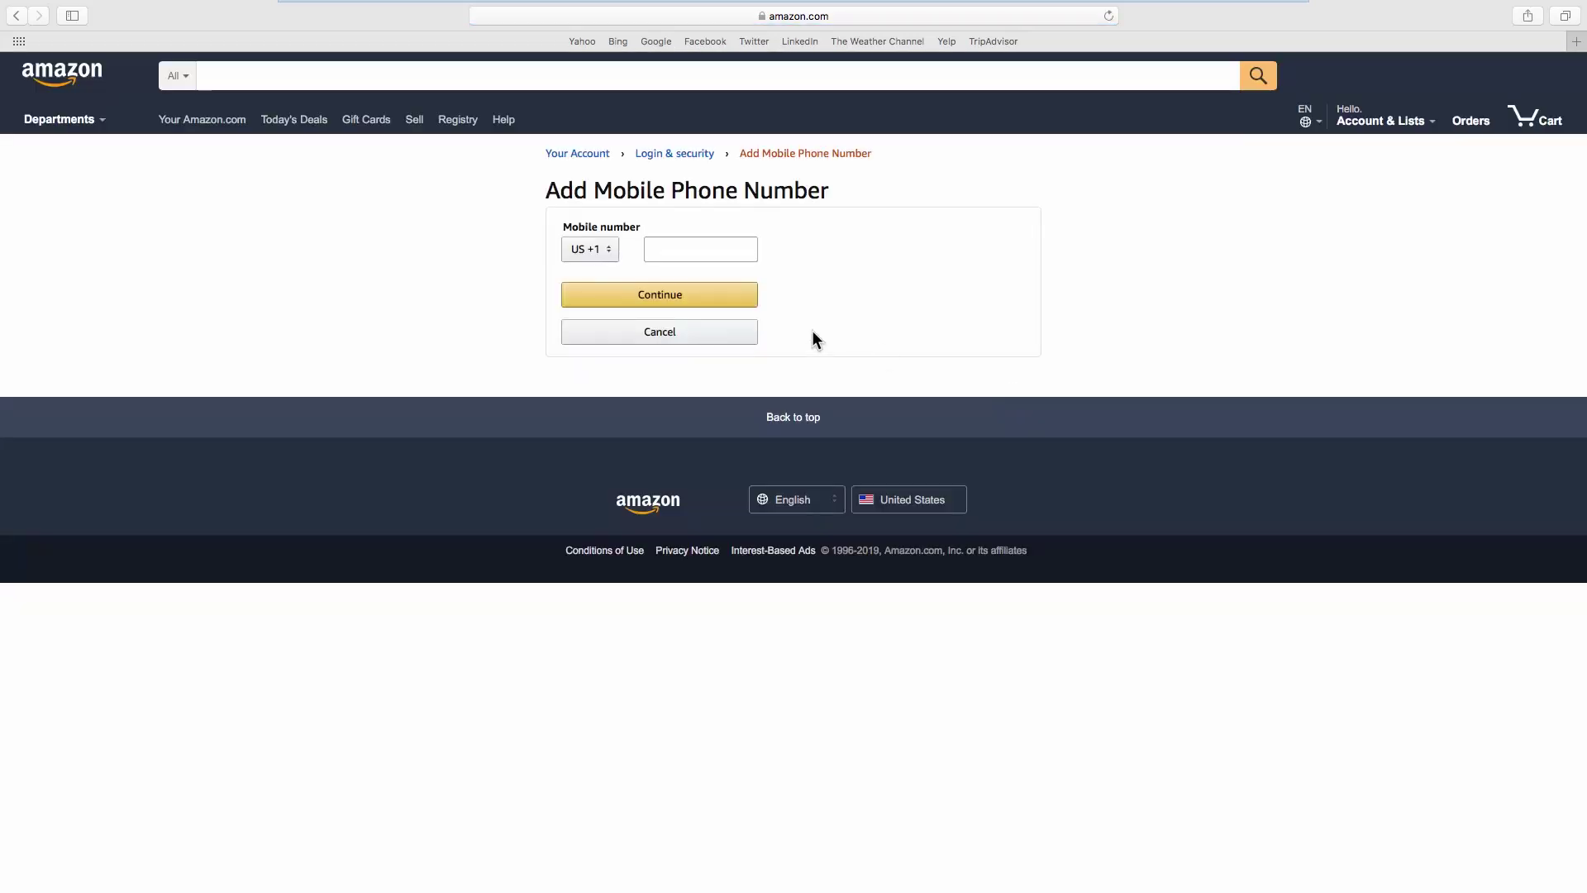
click(612, 268)
click(624, 592)
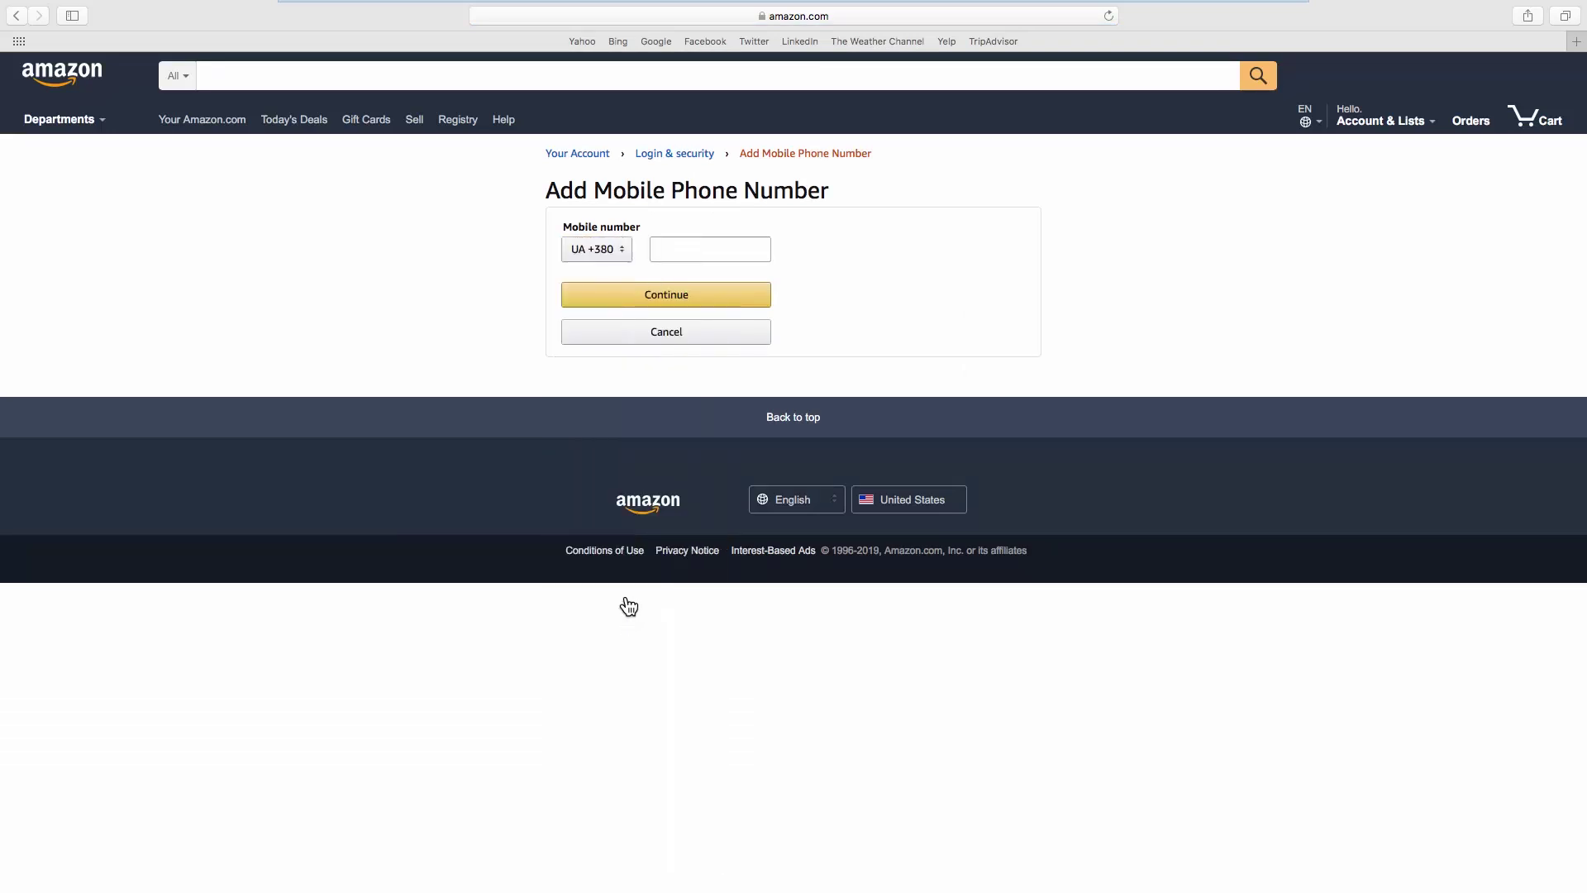
click(685, 251)
text(50)
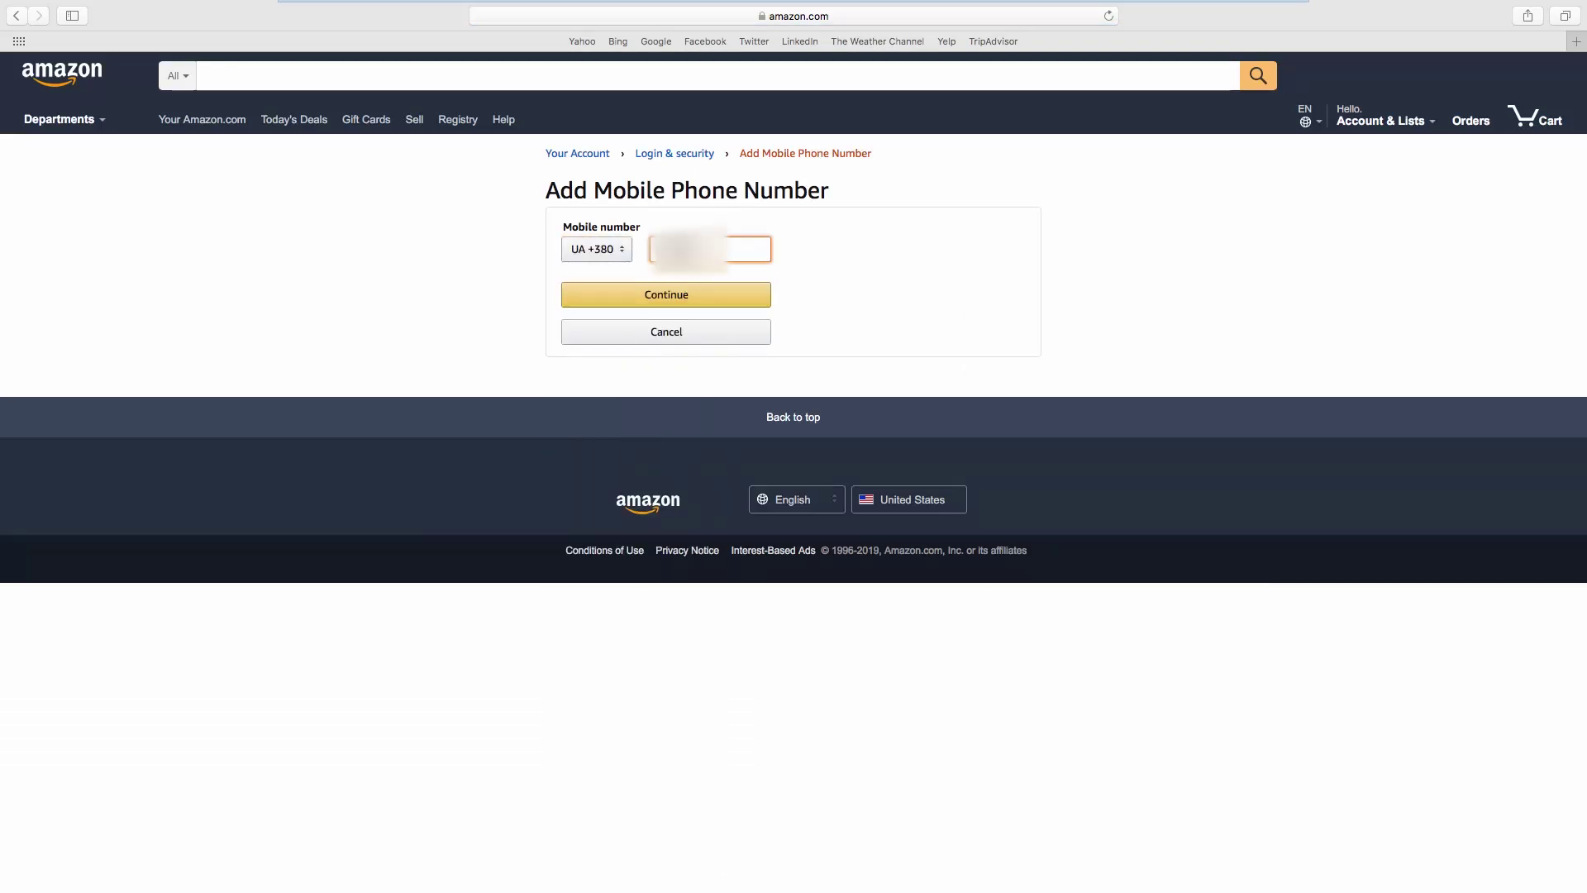
Submit the mobile number and verify it with the texted one-time code.
click(683, 294)
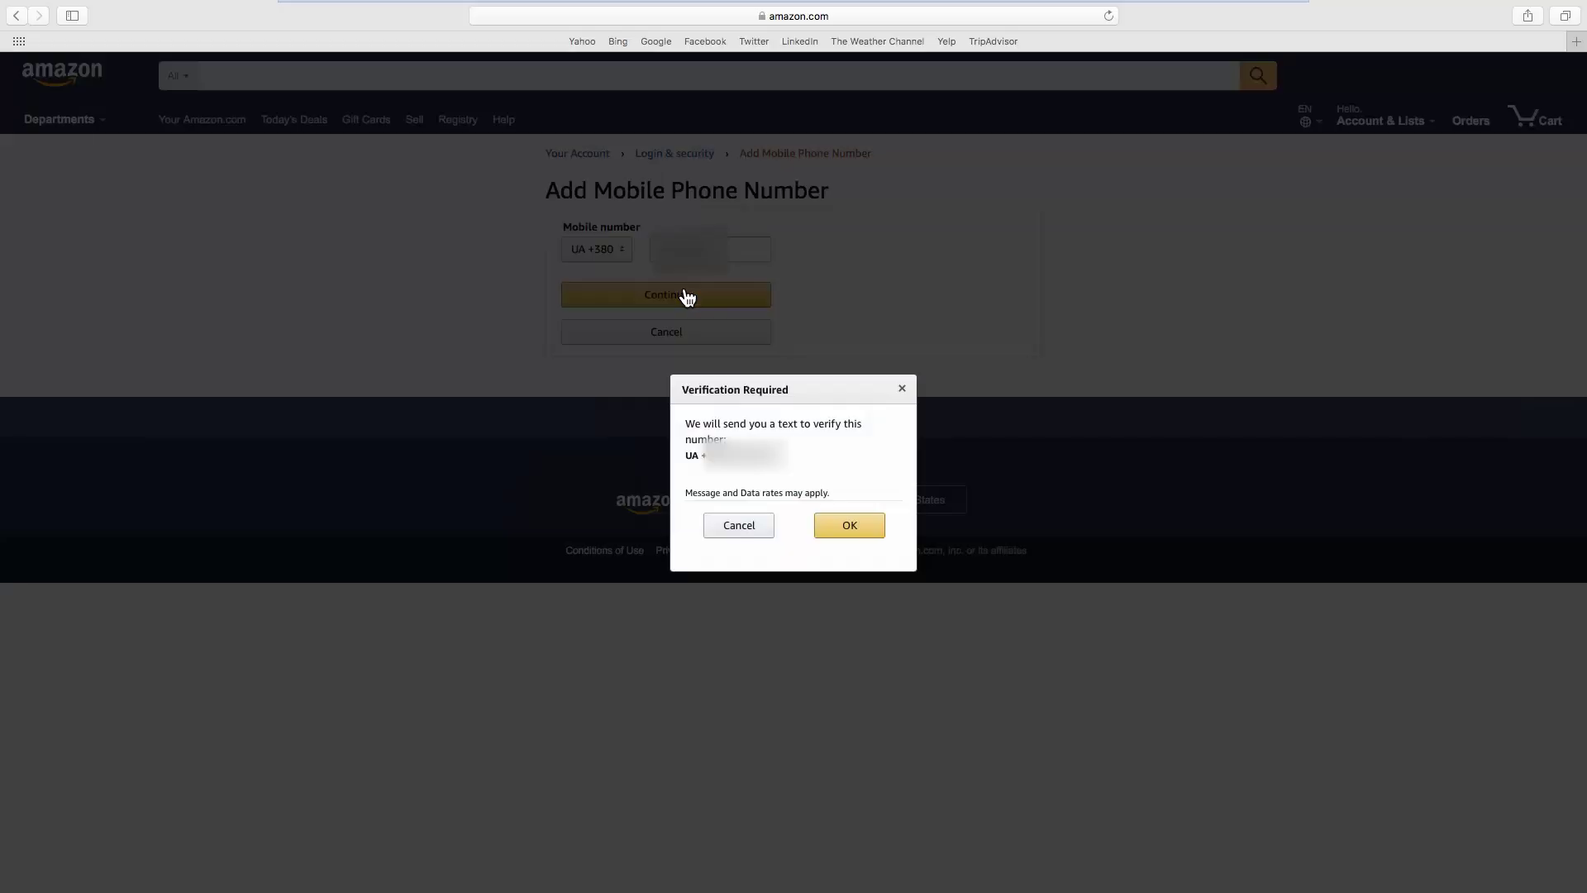
click(852, 532)
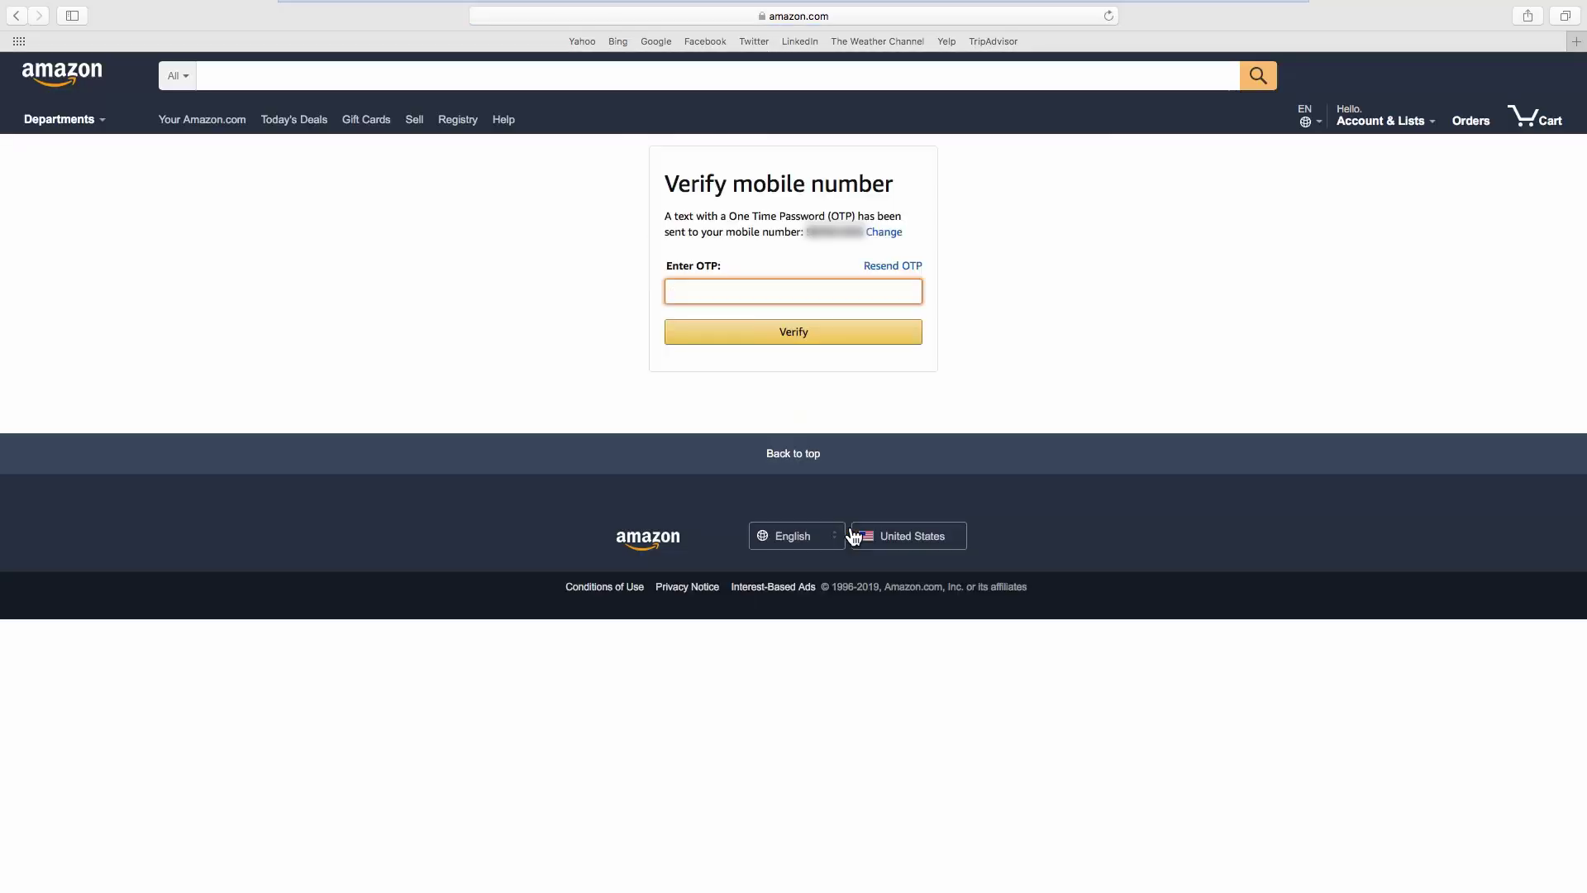
click(814, 338)
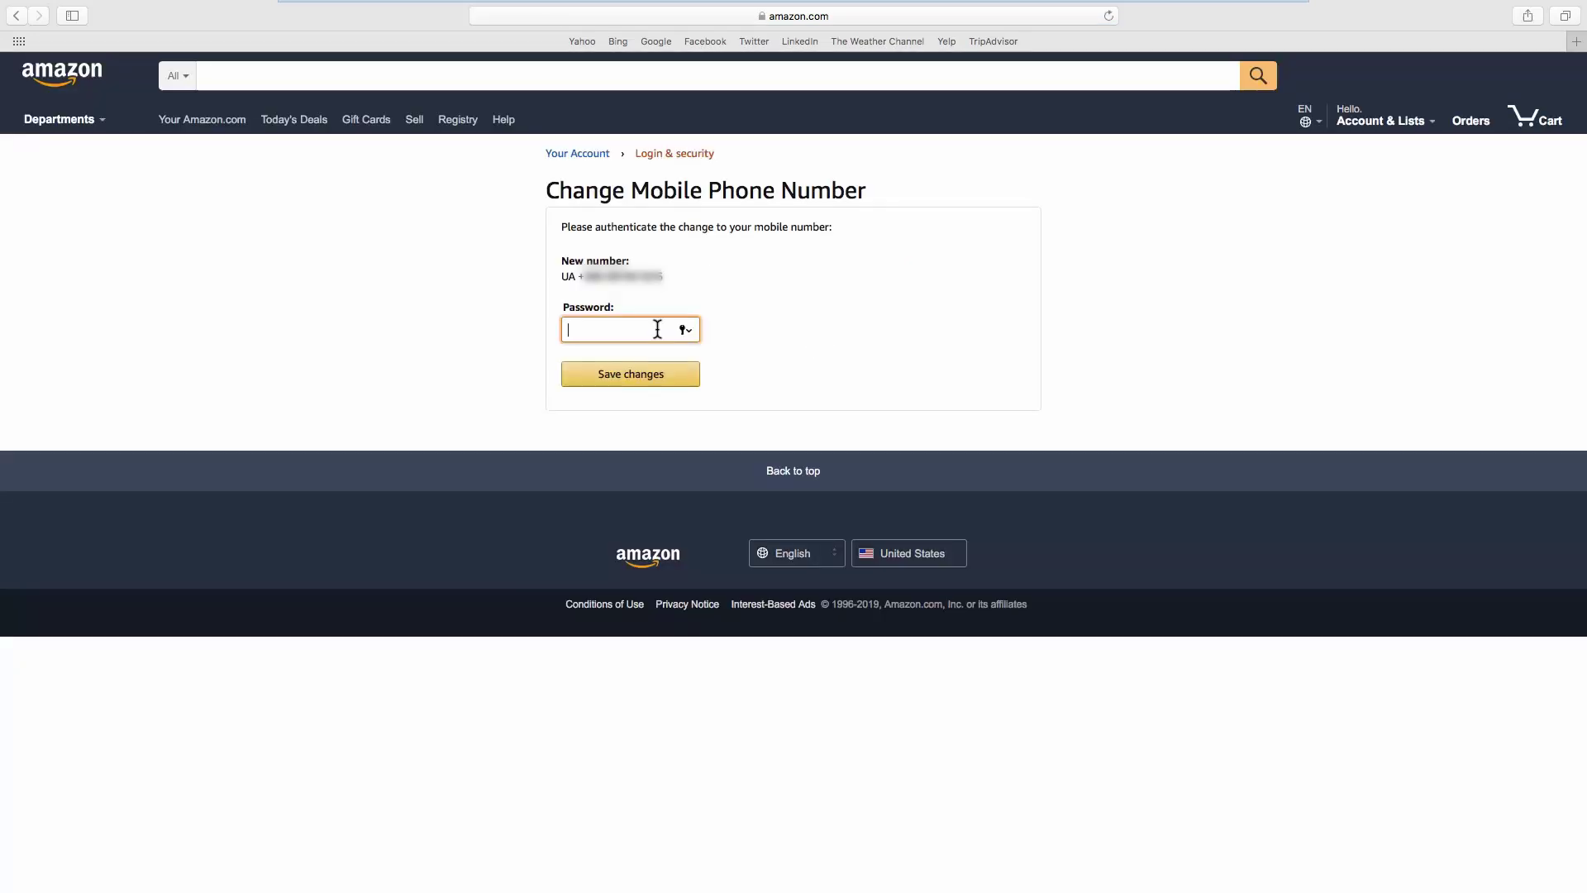
text(••••••••••)
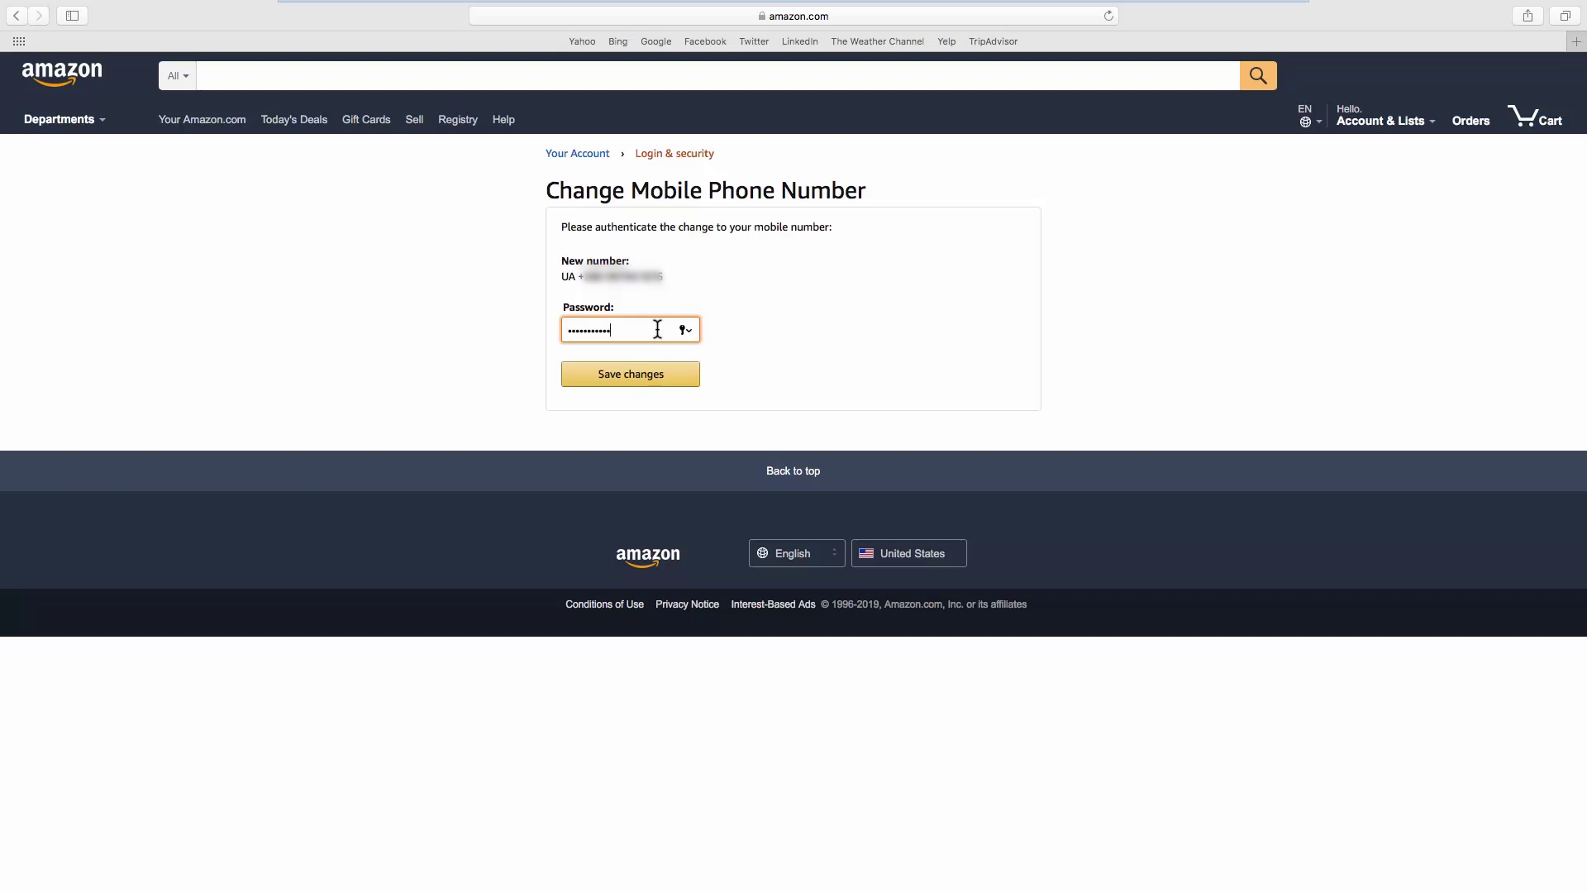